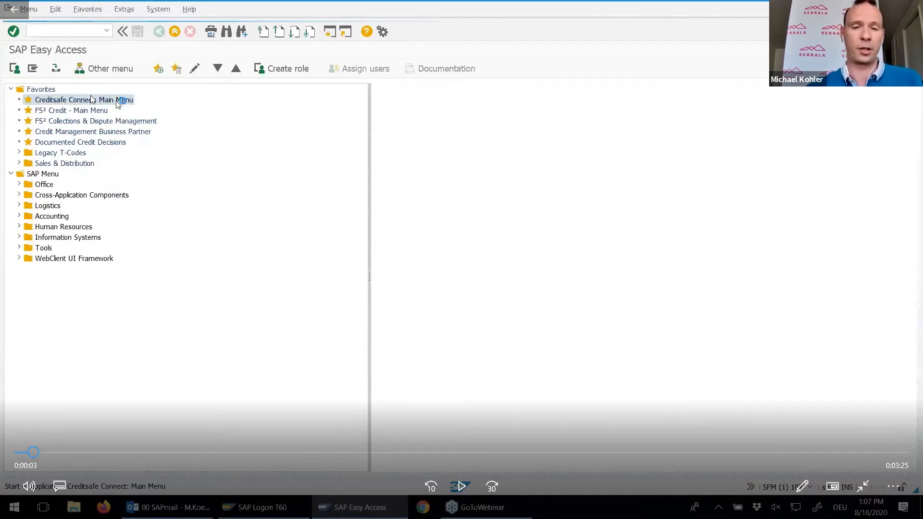
left_click(460, 488)
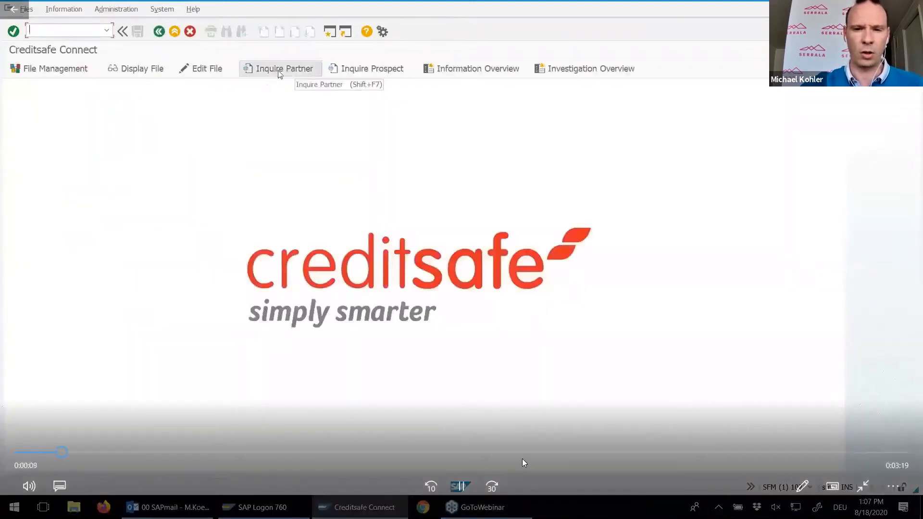
left_click(460, 488)
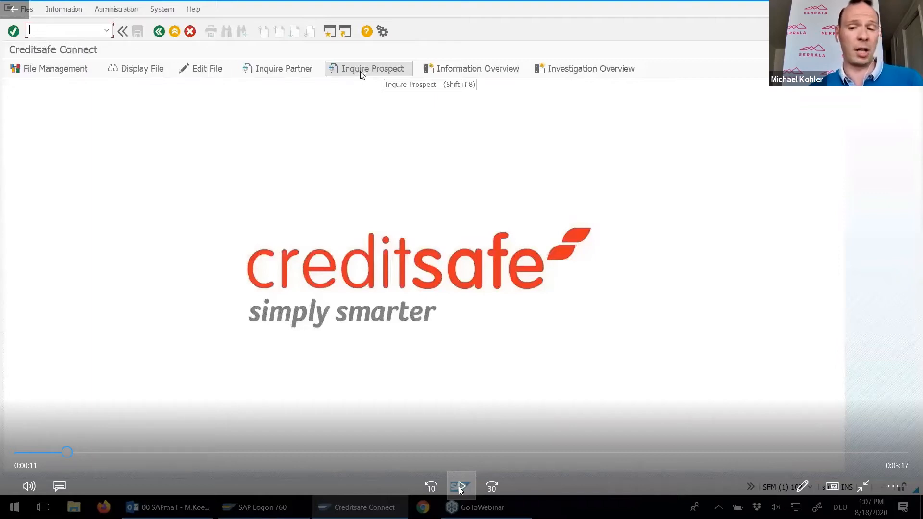
left_click(460, 489)
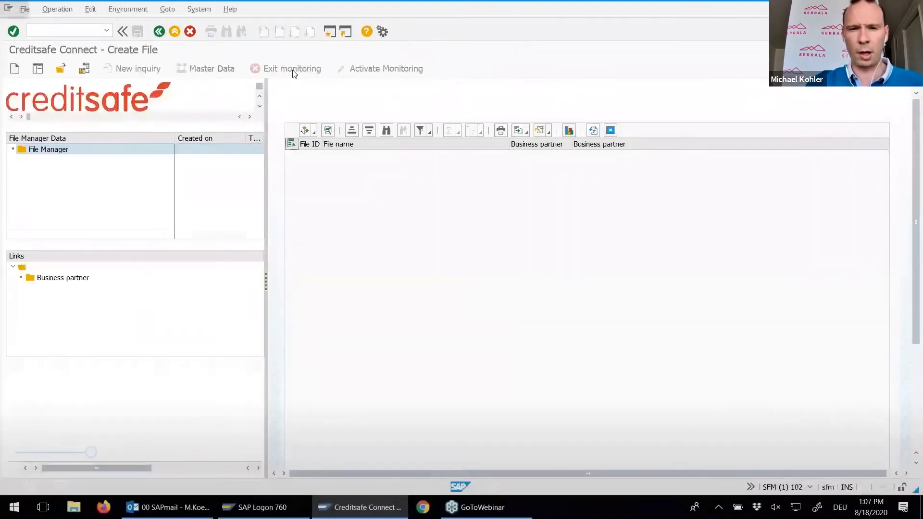
mouse_move(686, 348)
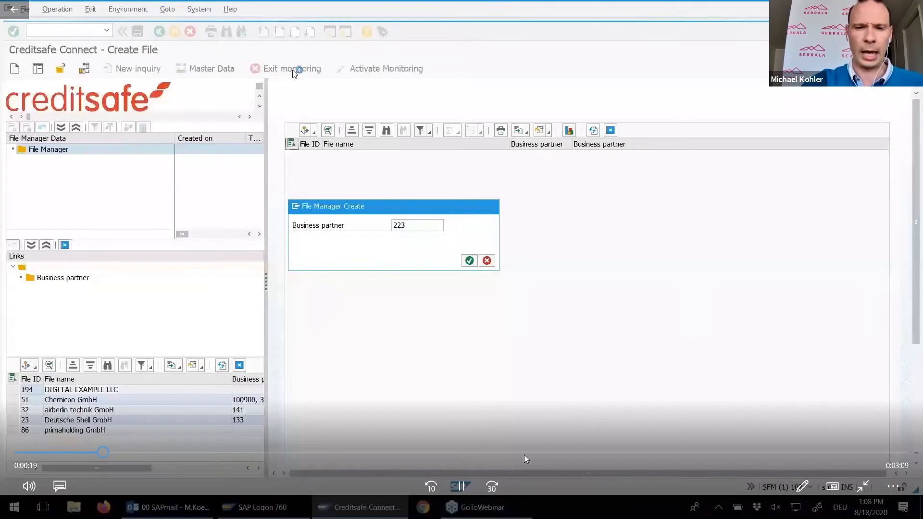
left_click(458, 492)
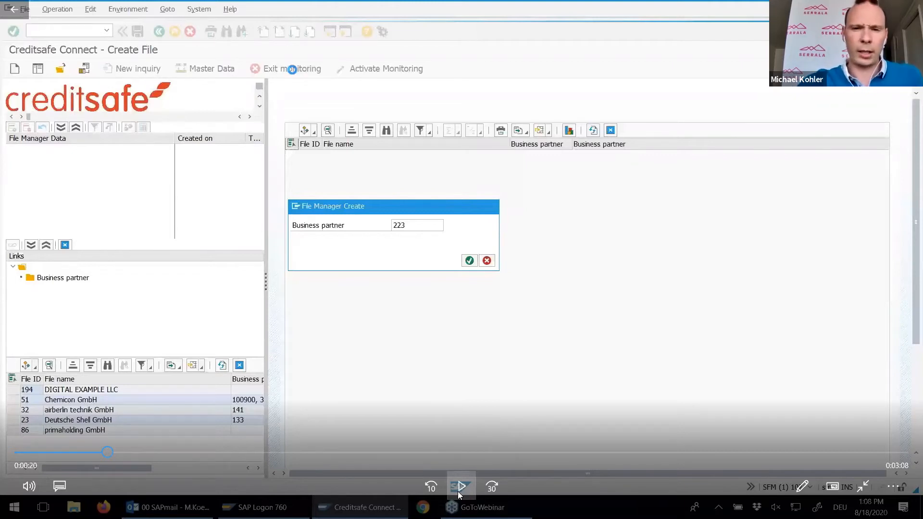
left_click(458, 491)
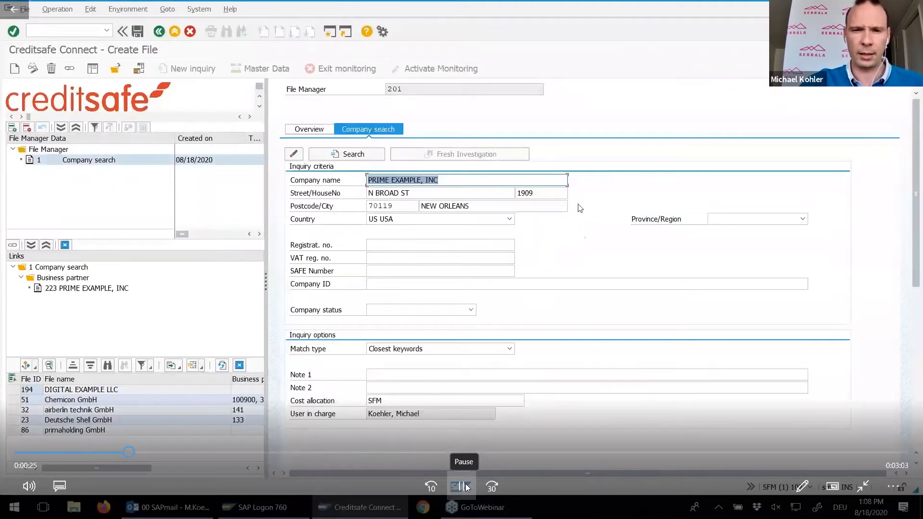
left_click(463, 488)
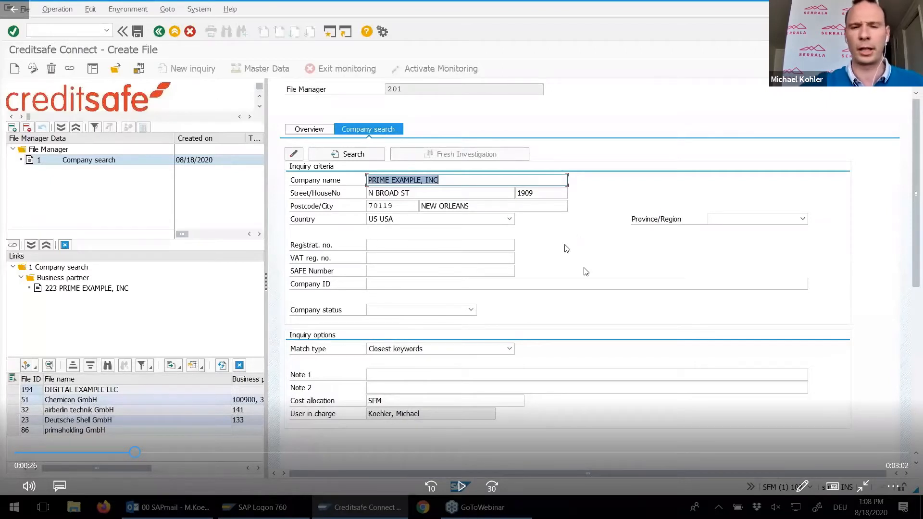
left_click(469, 482)
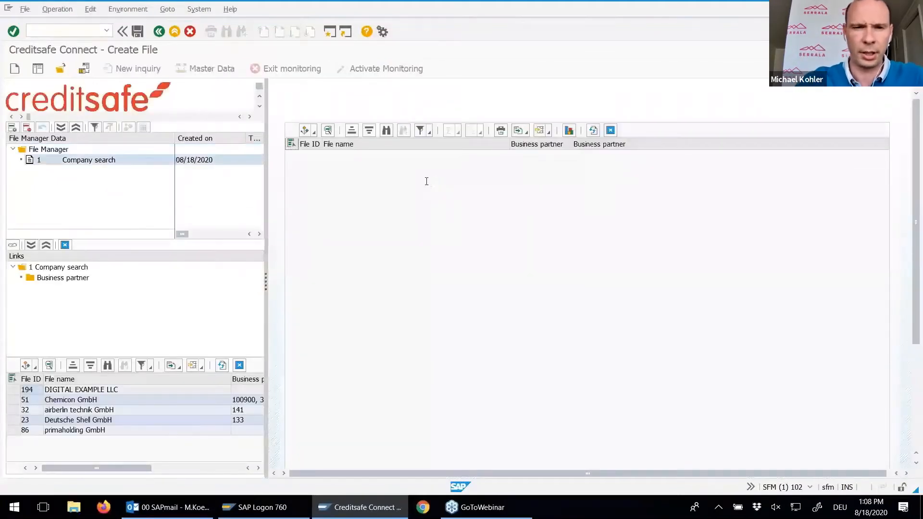
- Fill in the company search criteria with company name Example LLC and postcode 07666
key("Down")
key("Down")
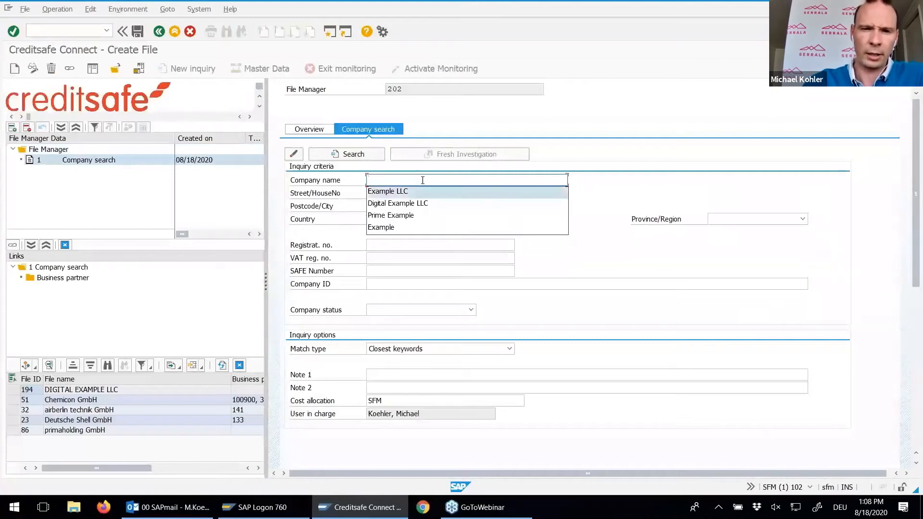
key("Tab")
key("Tab")
key("Tab")
key("Down")
key("Down")
- Set the company search's city to Teaneck and its province/region to NJ New Jersey
key("Tab")
key("Down")
key("Down")
key("Tab")
key("Tab")
key("Tab")
key("shift+Tab")
type("NJ")
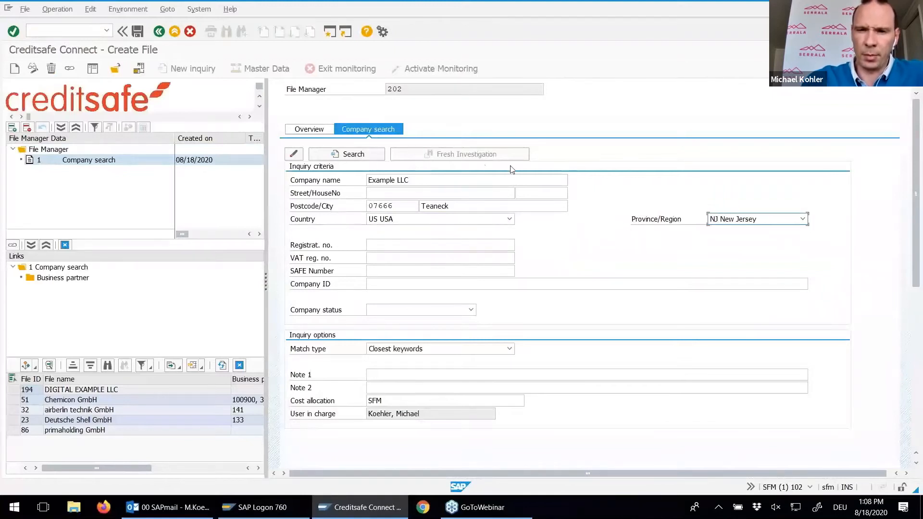
mouse_move(721, 312)
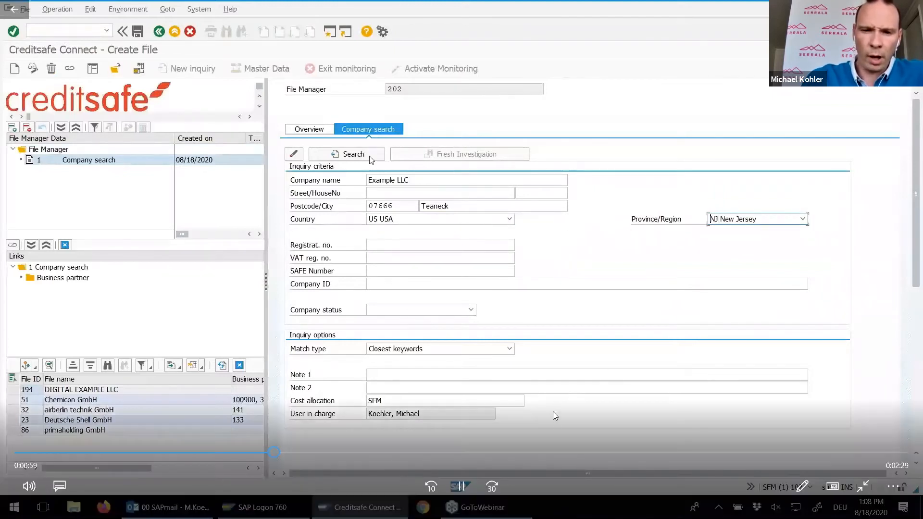
left_click(471, 484)
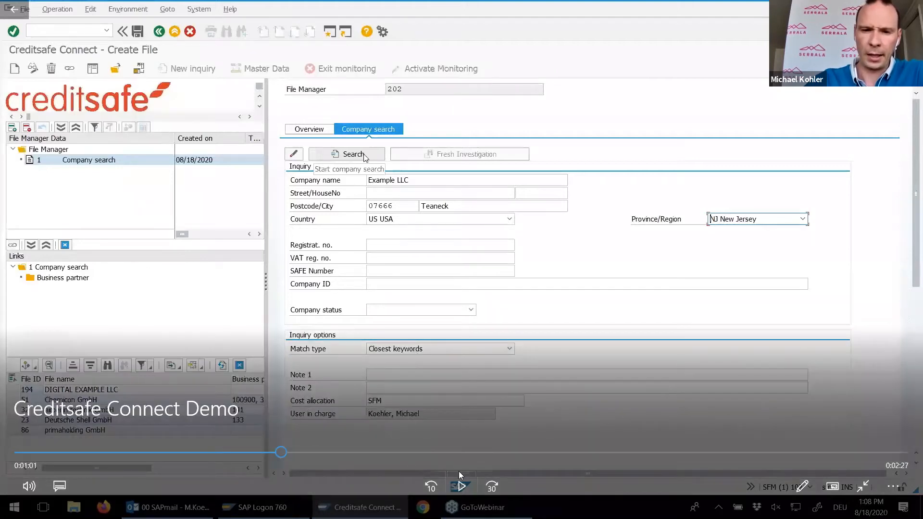
left_click(459, 487)
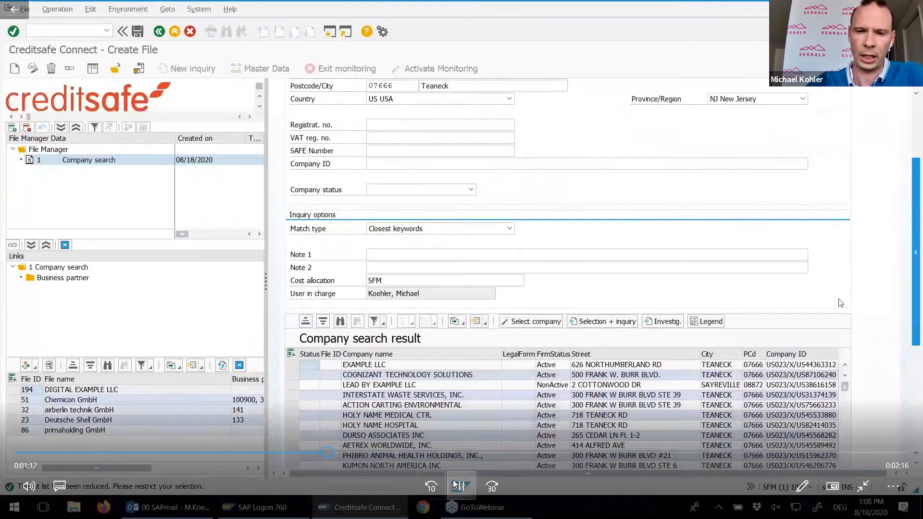
left_click(456, 483)
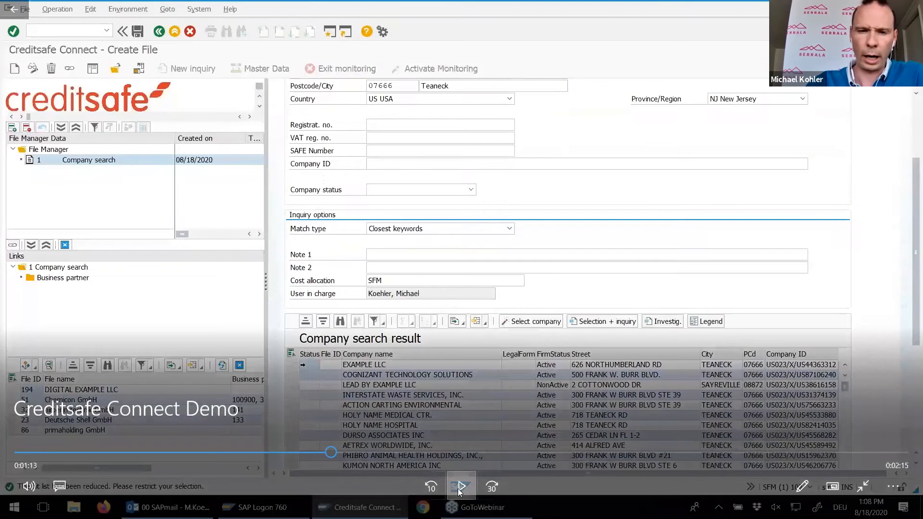
left_click(458, 488)
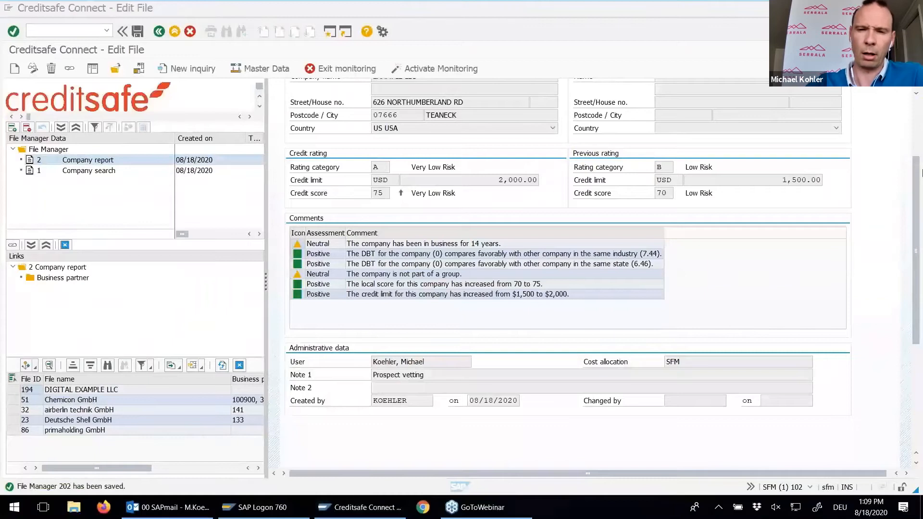
- Review the company report overview for EXAMPLE LLC from its beginning and open the full Creditsafe report
left_click_drag(921, 207, 917, 110)
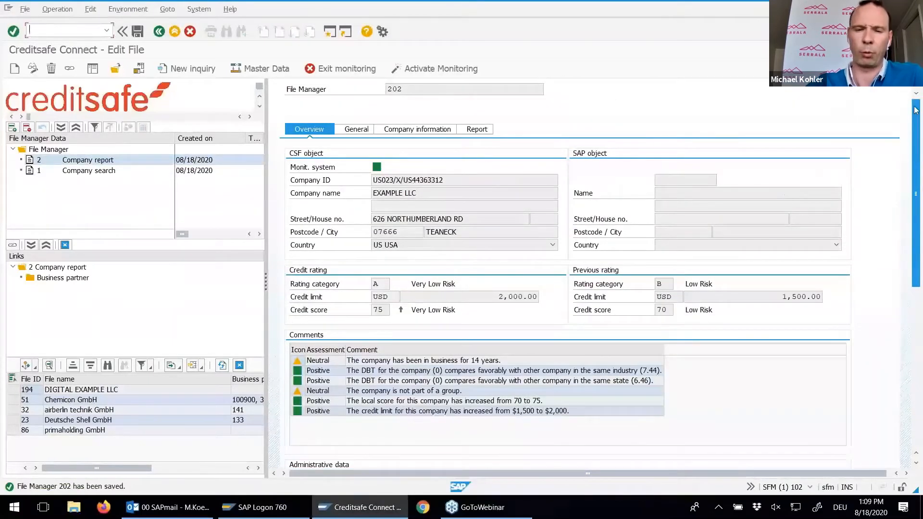
left_click(474, 129)
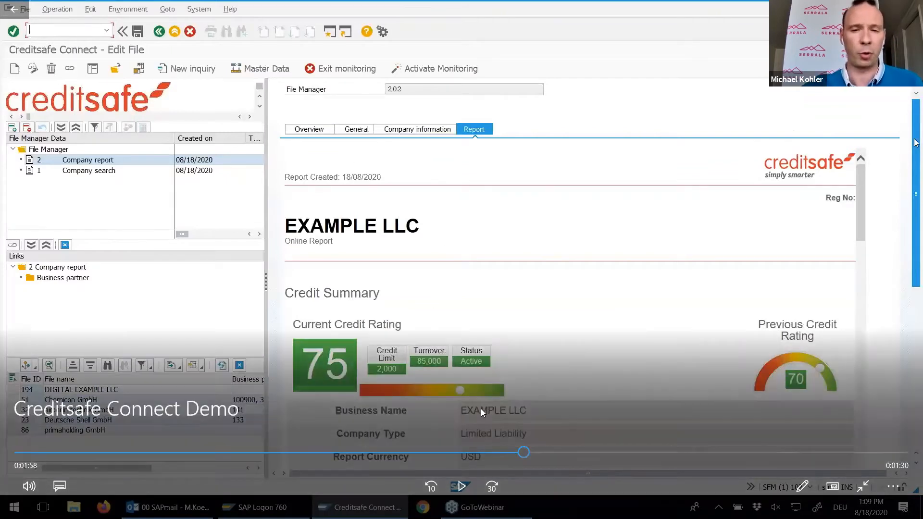
left_click(462, 486)
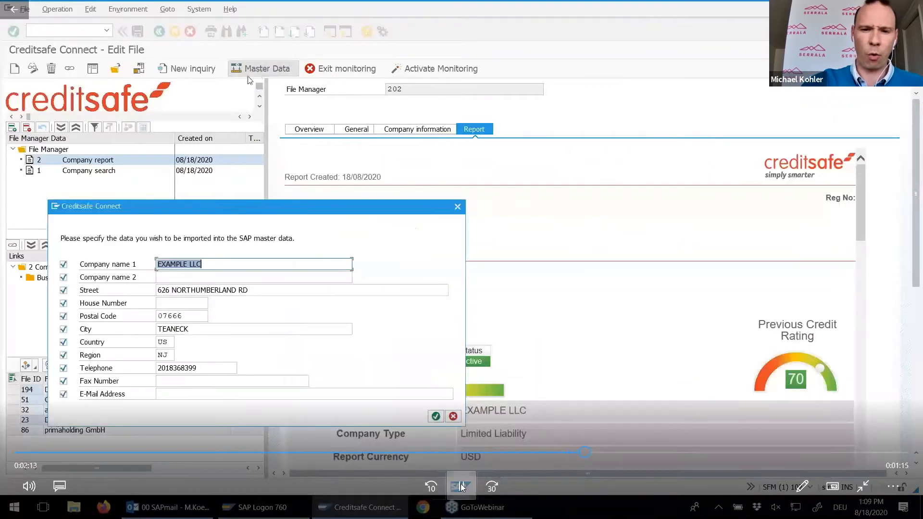
left_click(460, 487)
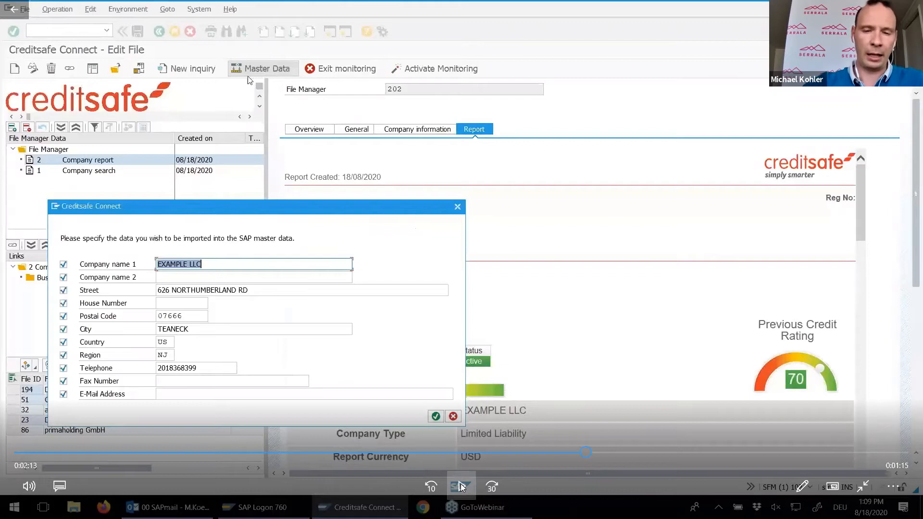
left_click(460, 487)
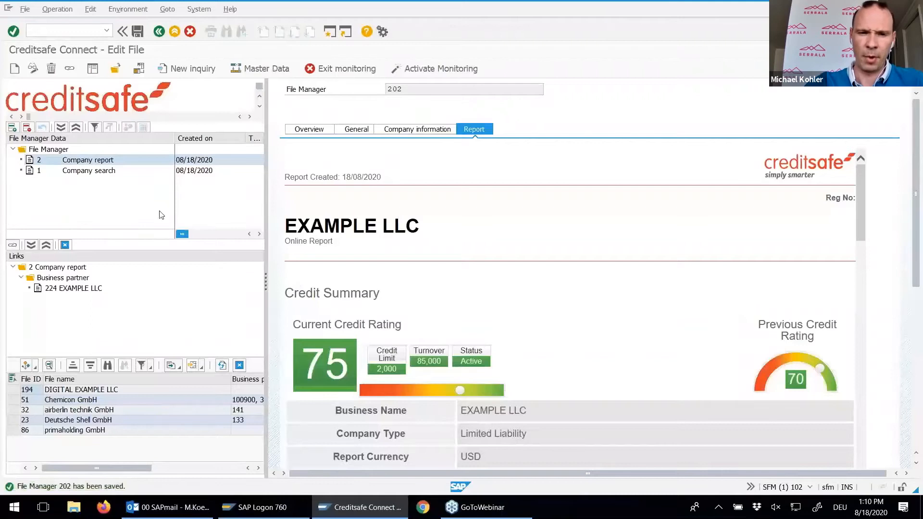
- Run /oukm_bp to open credit management for EXAMPLE LLC in a new session and display its credit profile
left_click(47, 32)
type("/oukm")
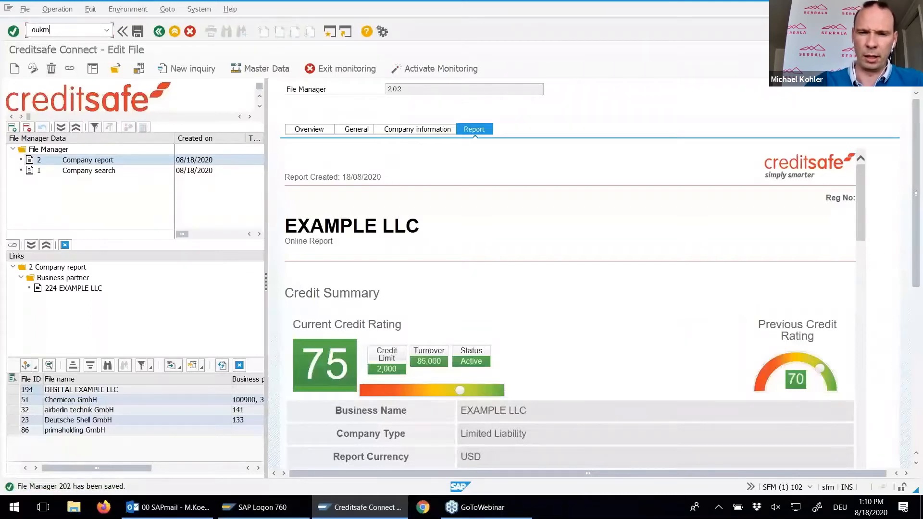
key("BackSpace")
key("BackSpace")
key("BackSpace")
key("BackSpace")
key("BackSpace")
key("alt+shift")
type("/oukm_bp")
key("Return")
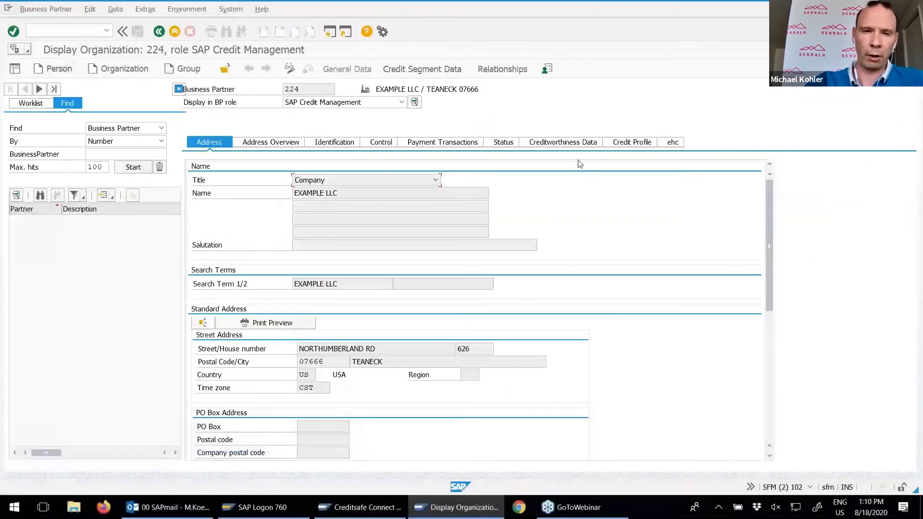
left_click(616, 147)
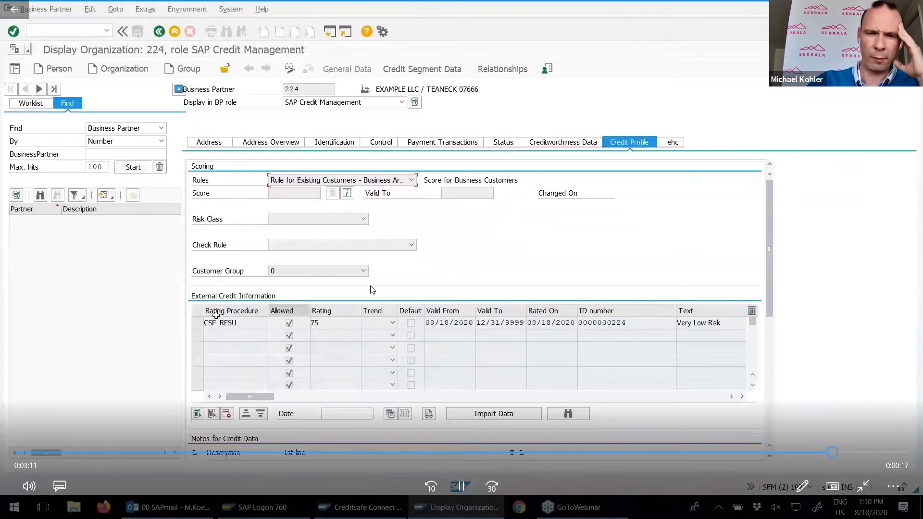
left_click(459, 487)
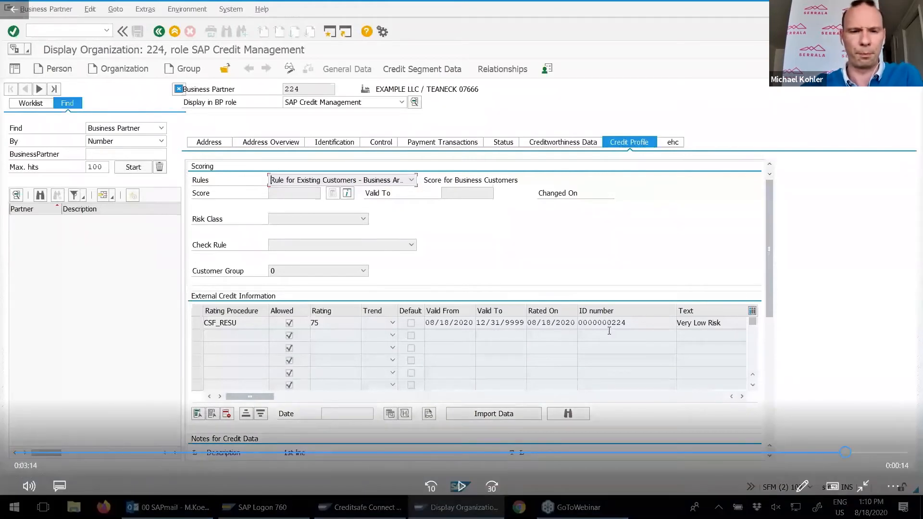
key("alt+Tab")
key("alt+Tab")
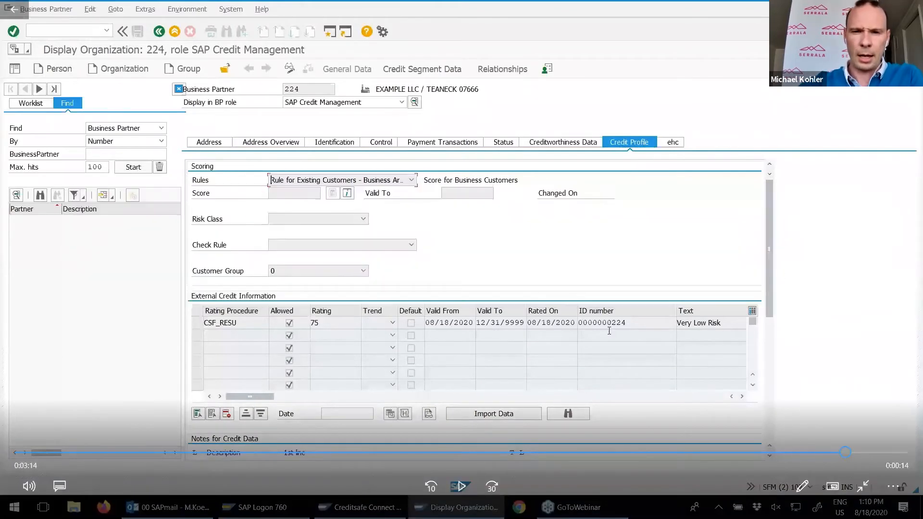